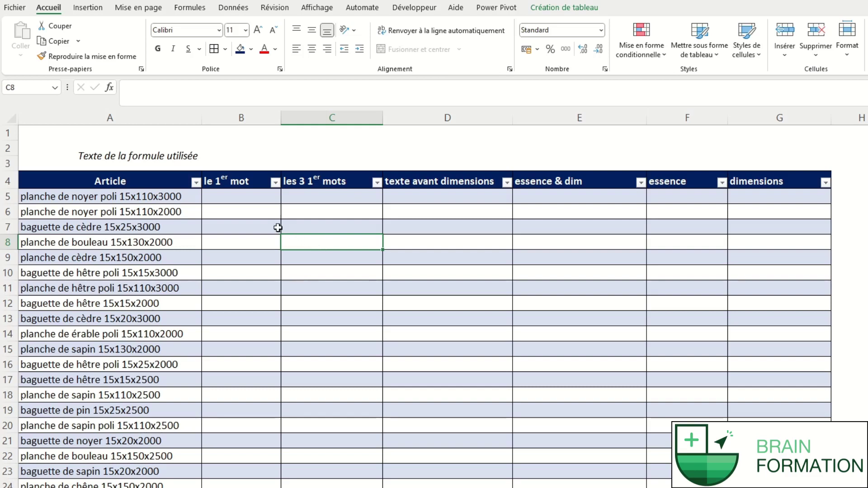
left_click(255, 197)
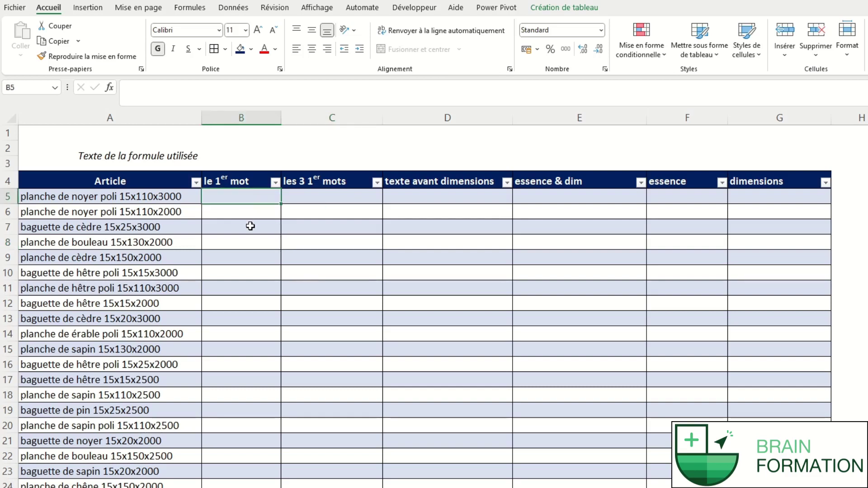
type("=t")
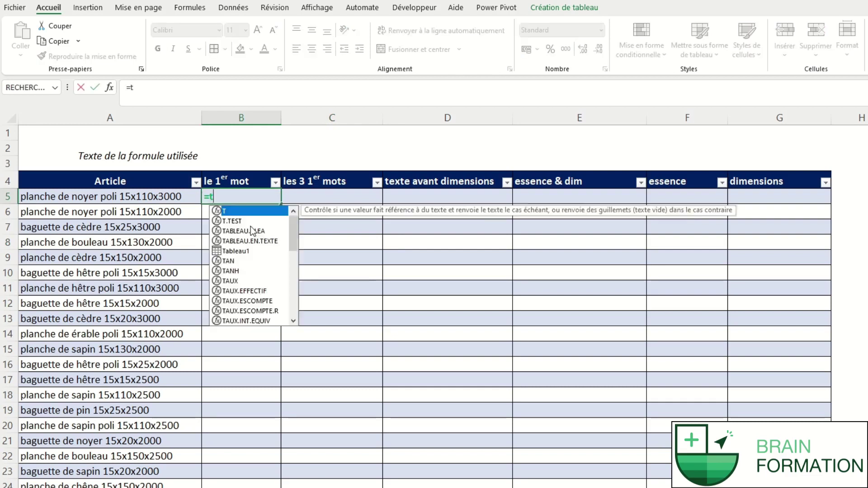
type("exte.avant")
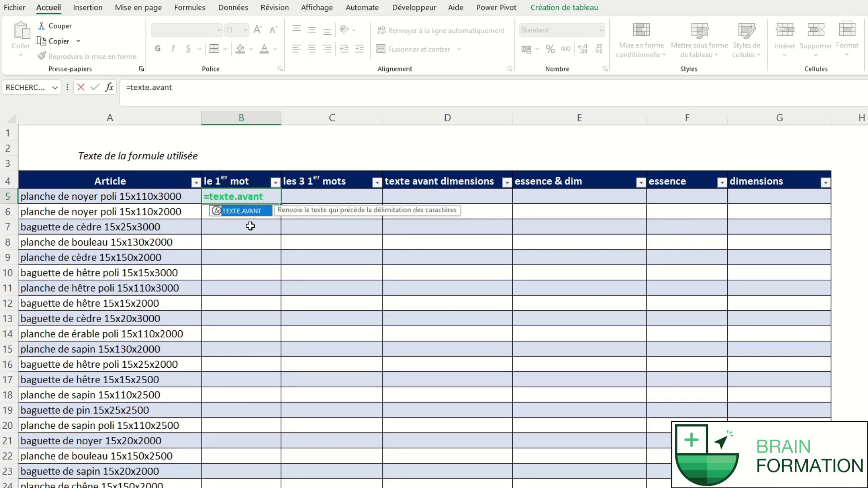
type("(")
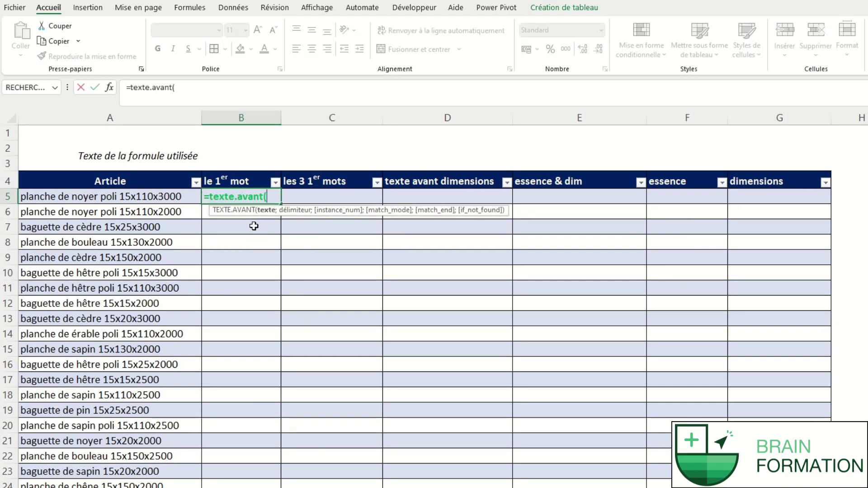
left_click(144, 197)
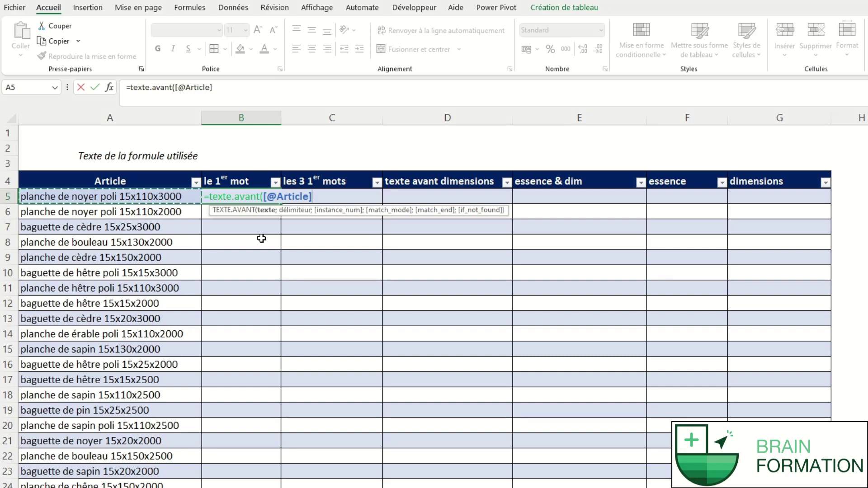
type(";")
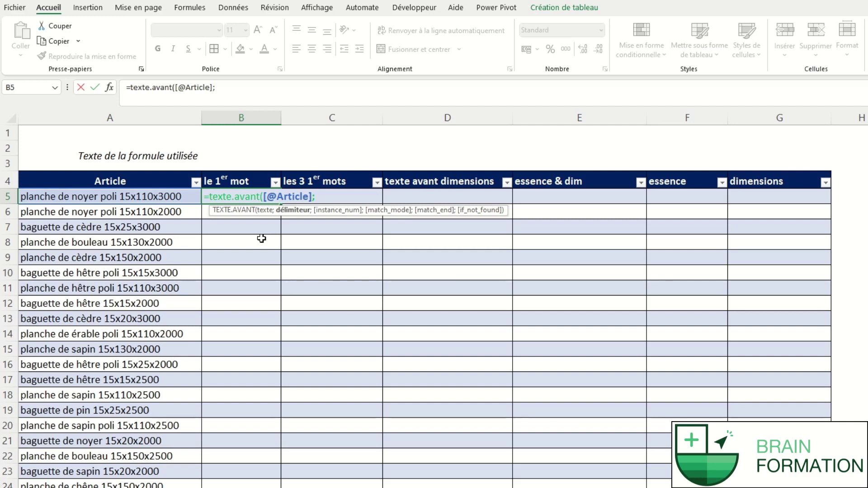
type("\" \"")
type(")")
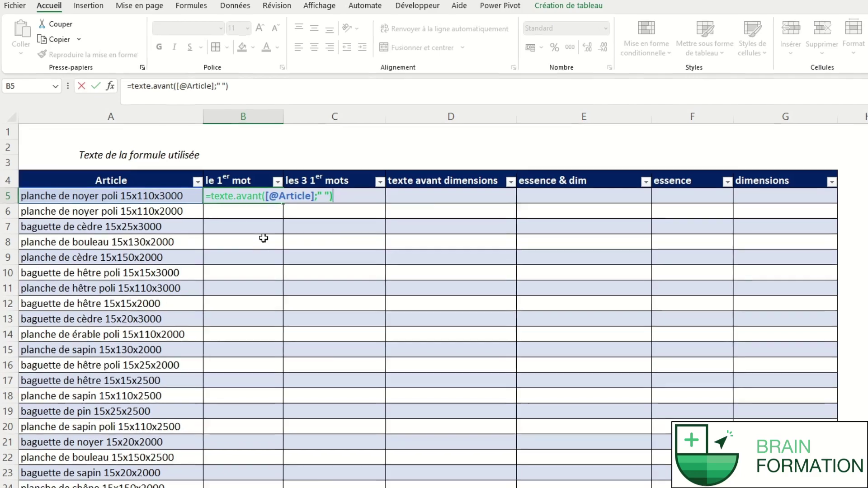
key("Return")
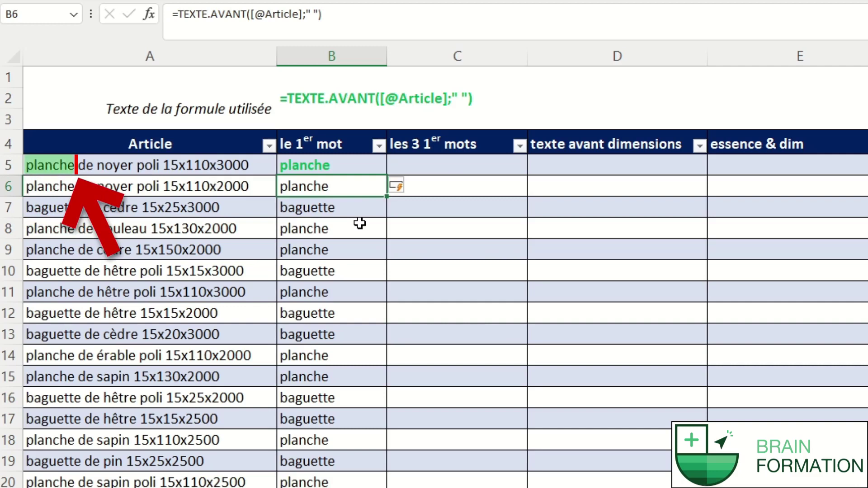
key("Right")
key("Up")
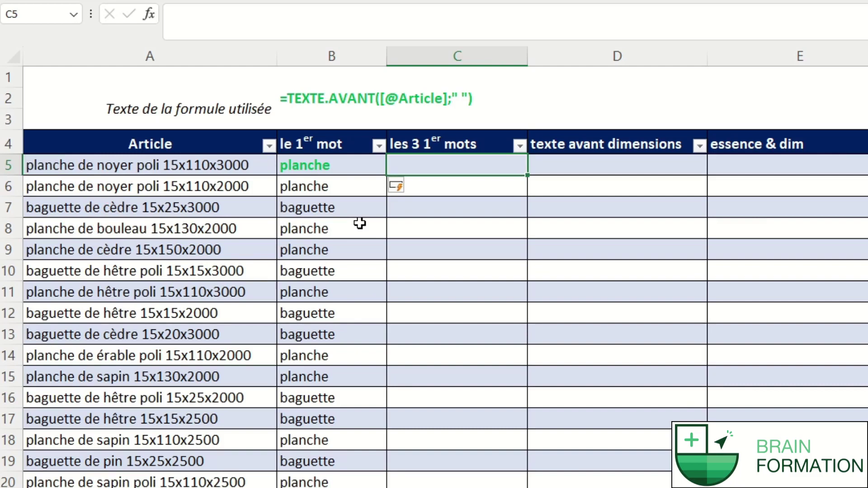
type("=texte")
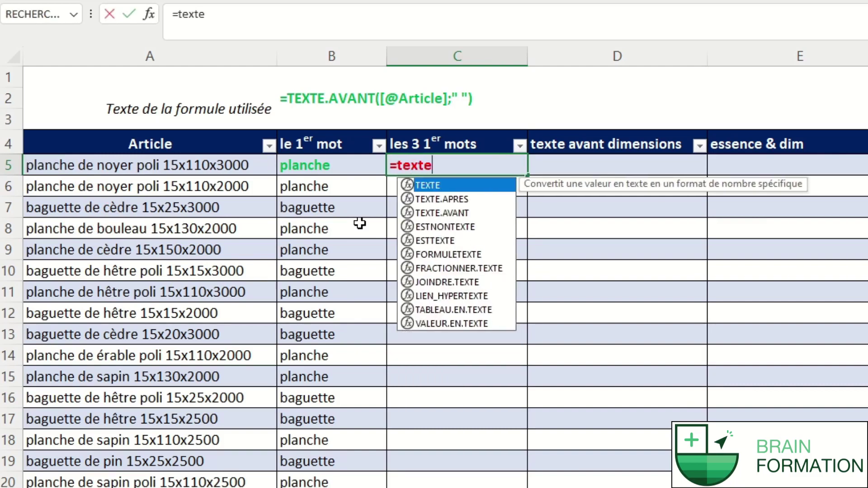
type(".avant")
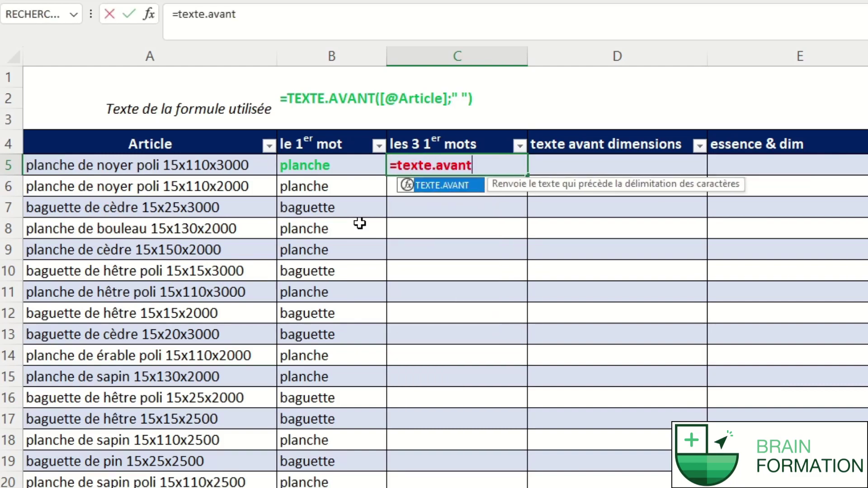
type("(")
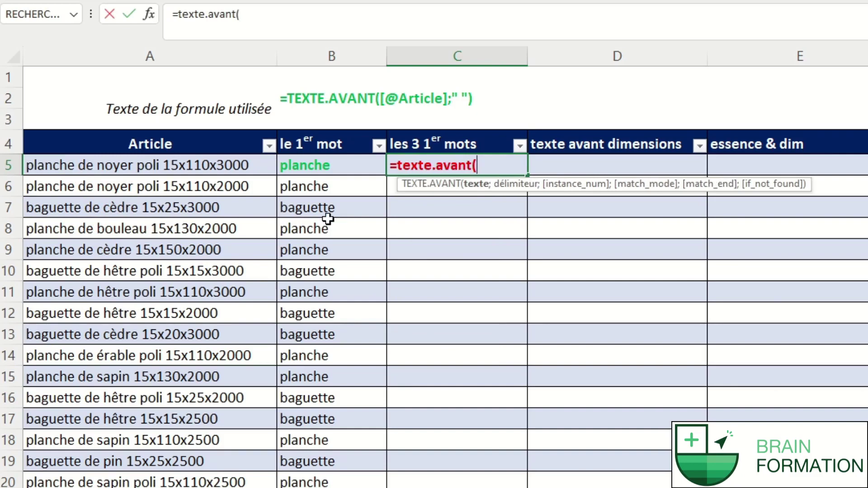
left_click(254, 170)
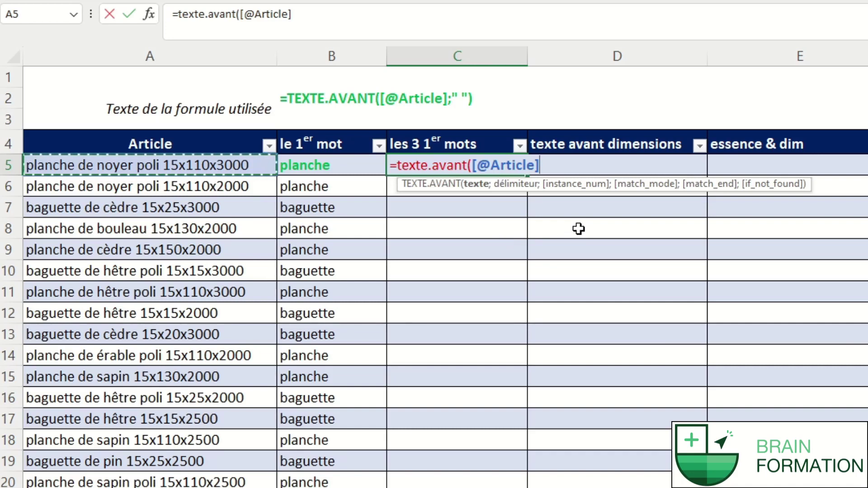
type(";\" \"")
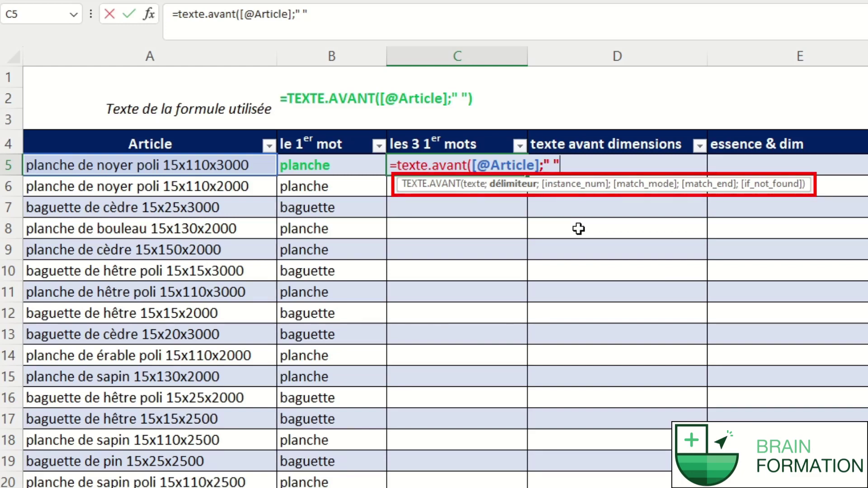
type(";")
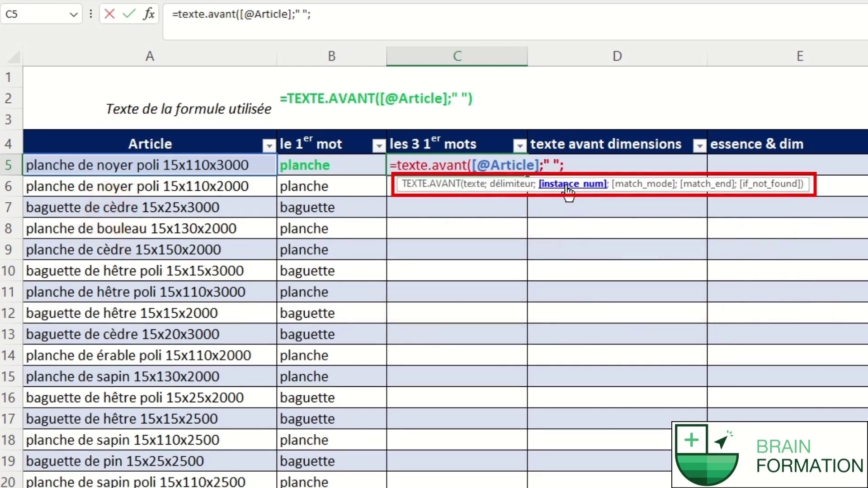
type("3)")
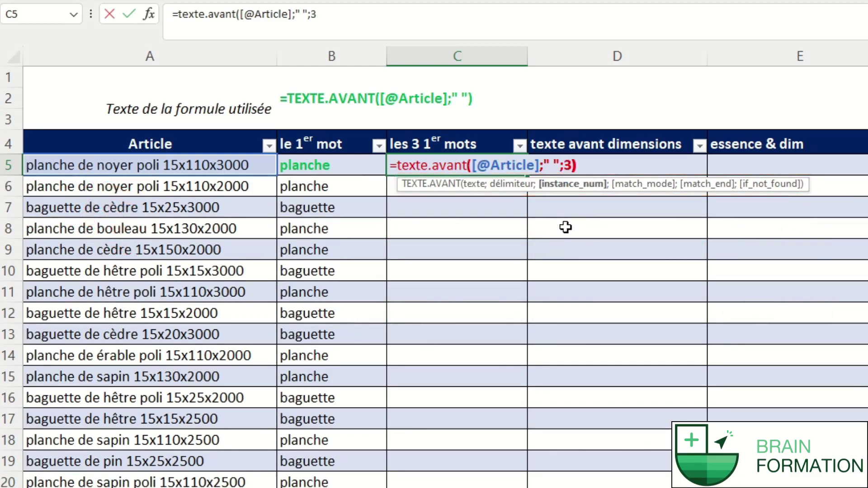
key("Return")
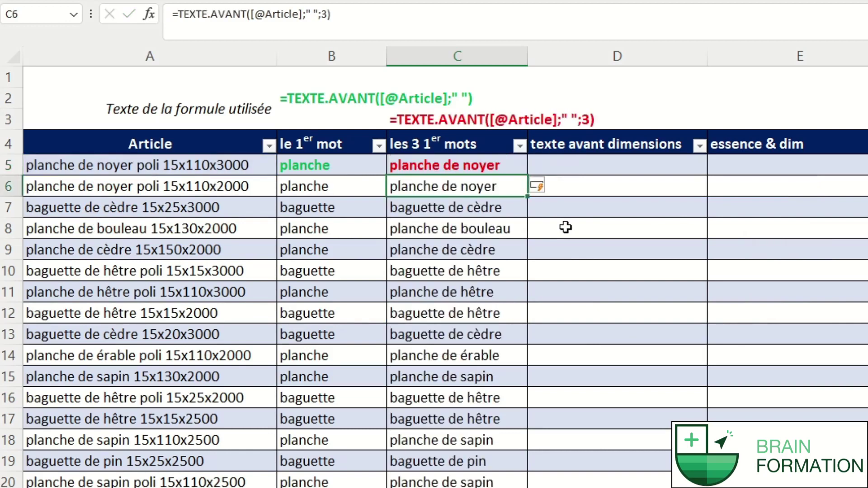
left_click(632, 171)
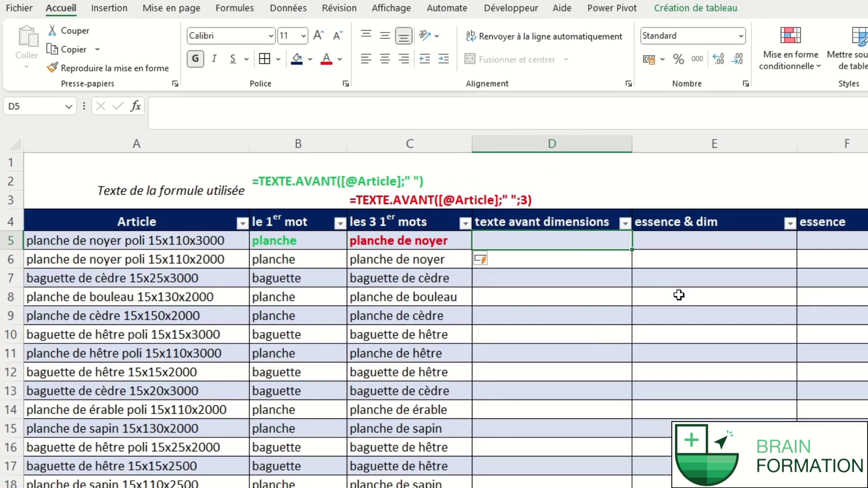
type("=texte.avant(")
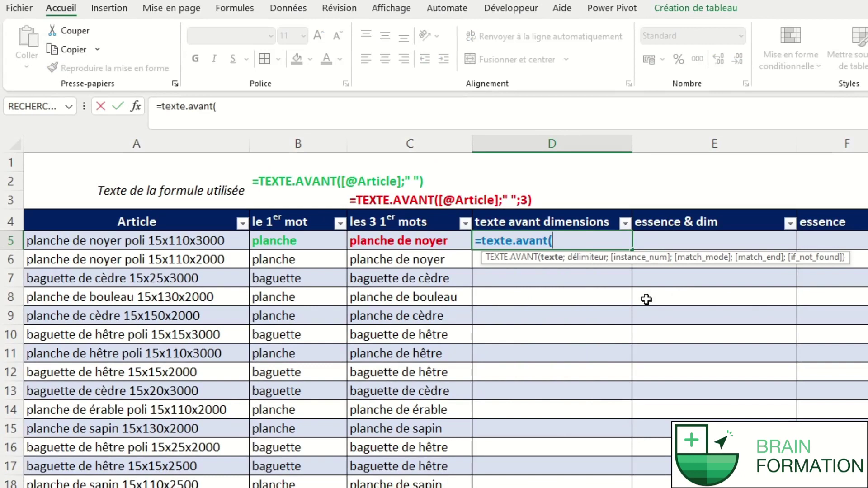
left_click(172, 243)
type(";\" \";4")
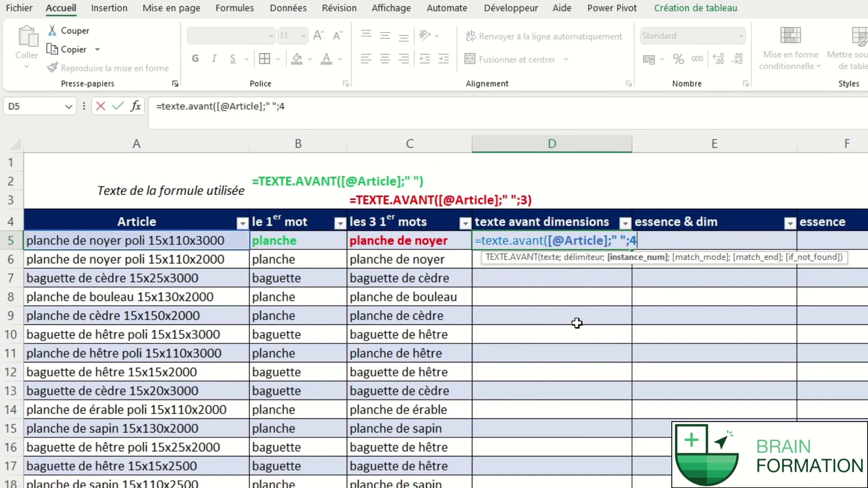
type(")")
key("Return")
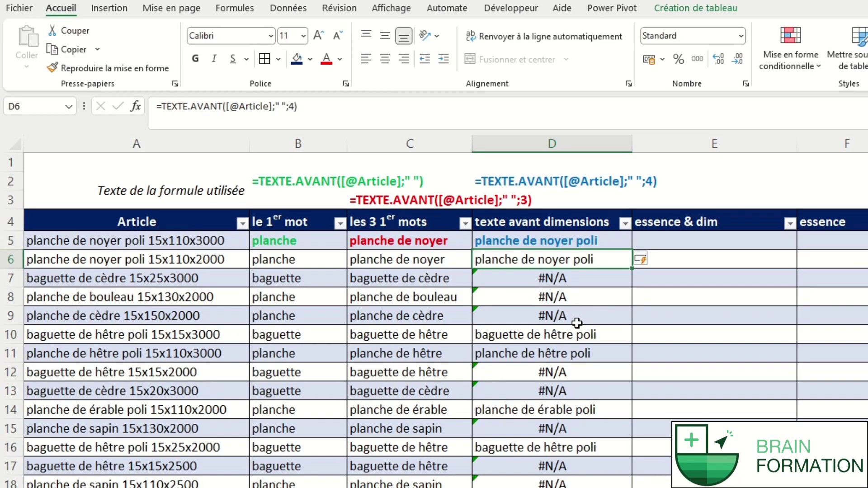
left_click_drag(601, 280, 601, 317)
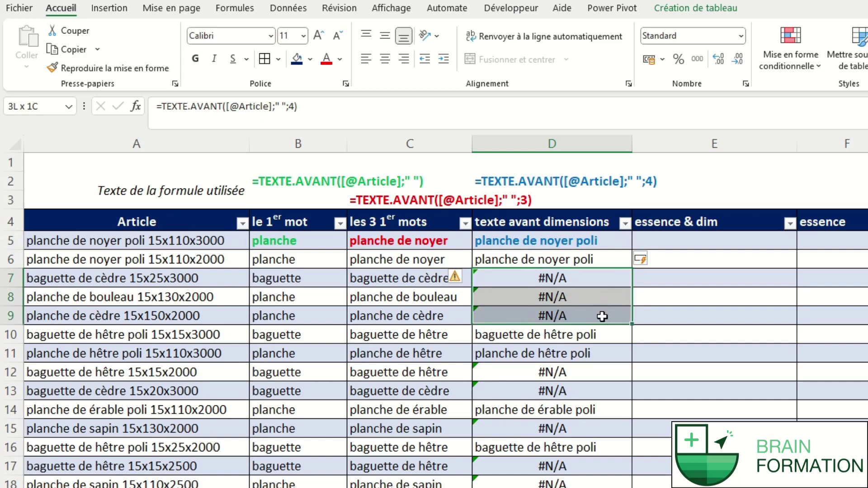
left_click(233, 277)
left_click(230, 294)
left_click(230, 315)
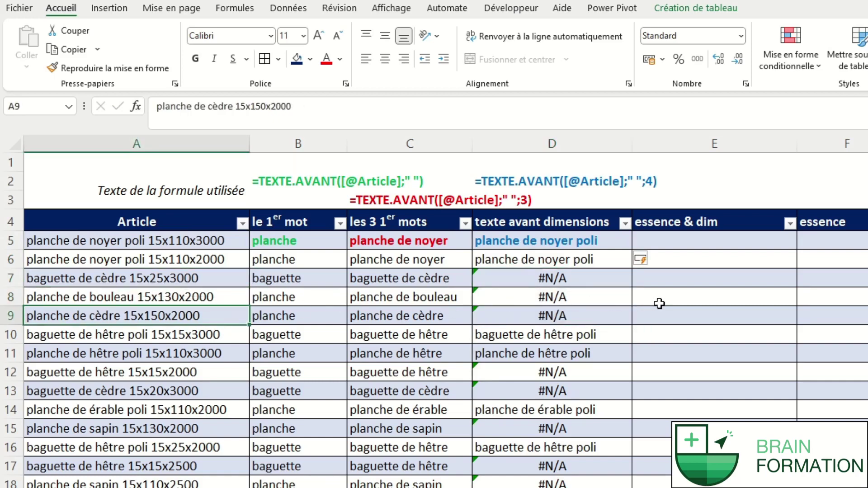
Step: Change D5's occurrence from 4 to -1 so column D keeps everything before the last space
left_click(620, 244)
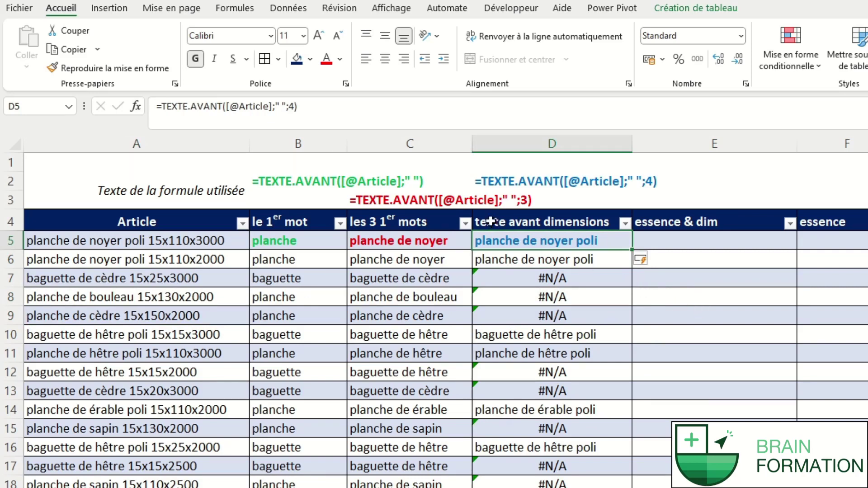
double_click(615, 242)
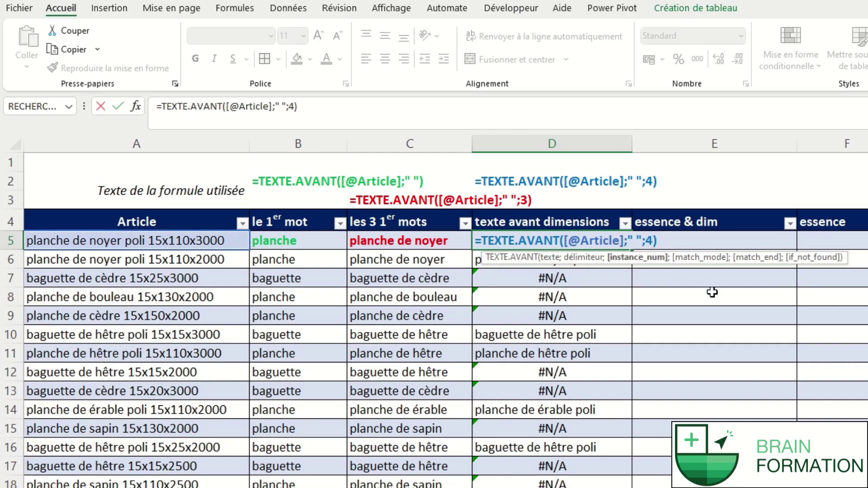
key("BackSpace")
type("-1")
key("Return")
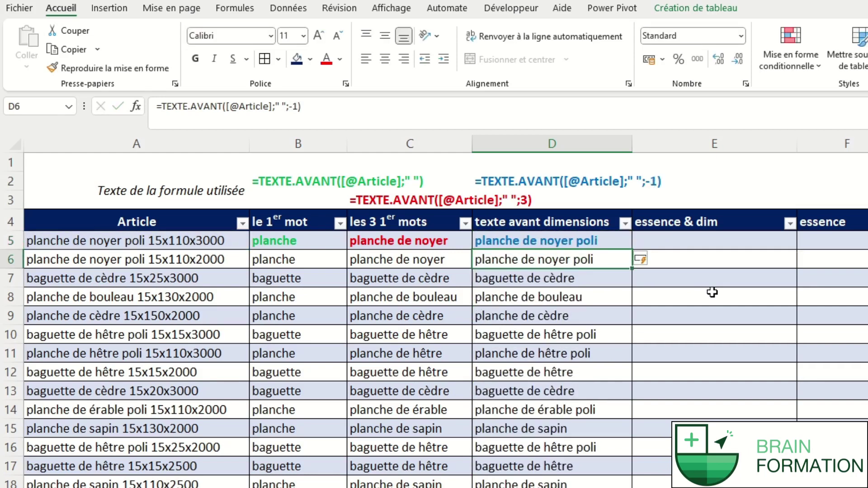
key("Right")
key("Up")
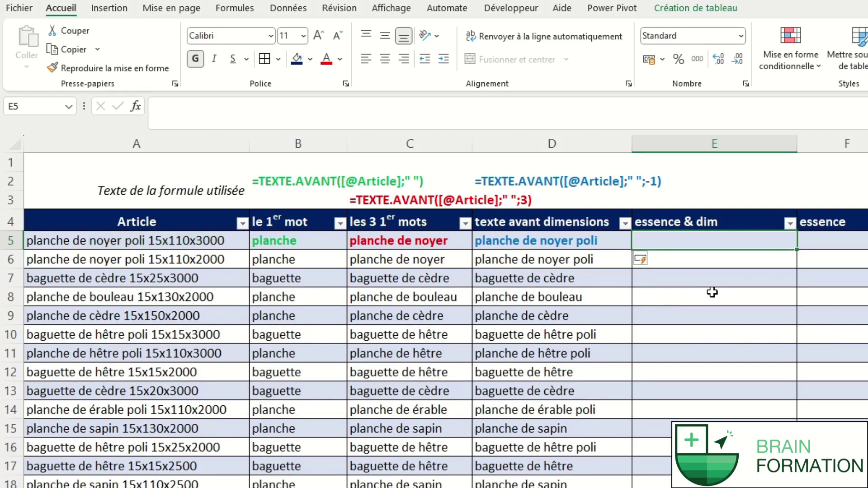
type("=")
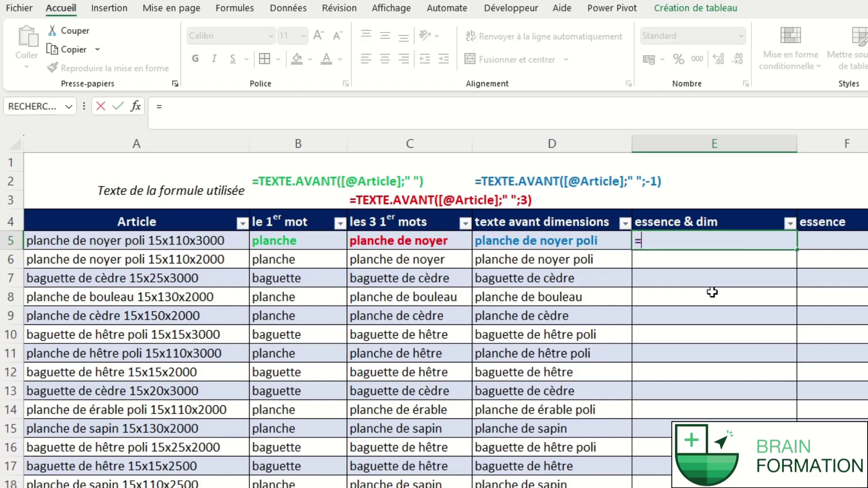
type("texte.a")
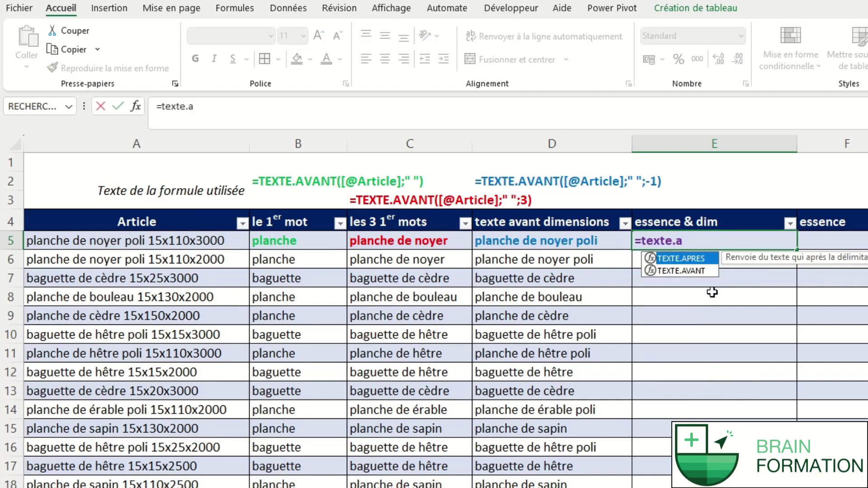
type("pres(")
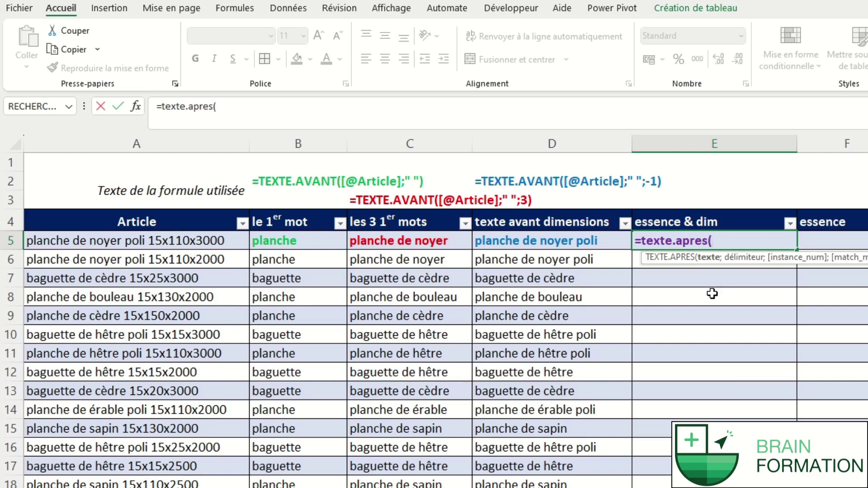
left_click(183, 237)
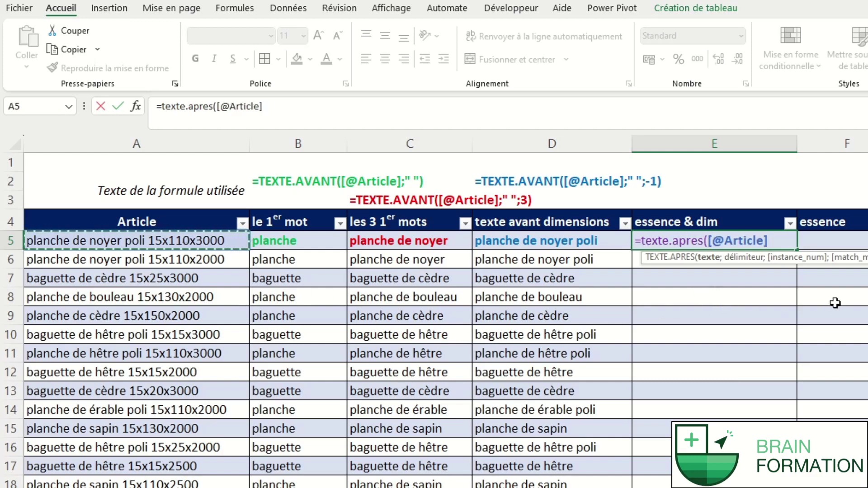
type(";")
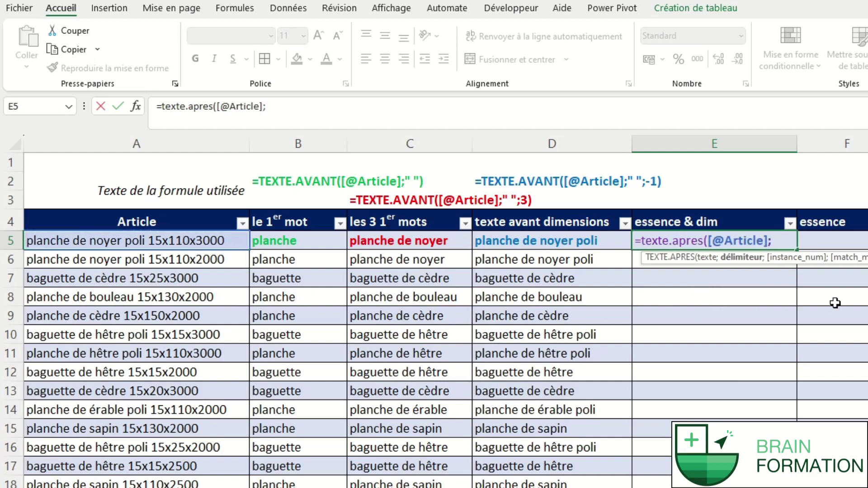
type("\" \"")
type(";")
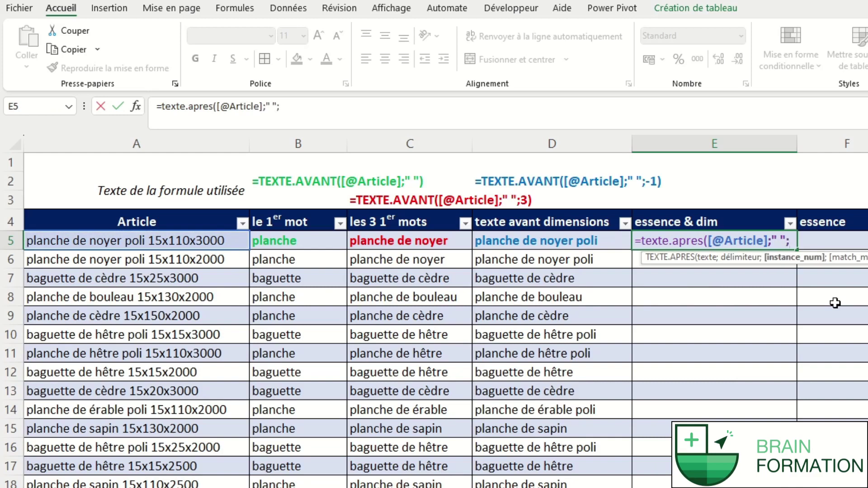
type("2")
type(")")
key("Return")
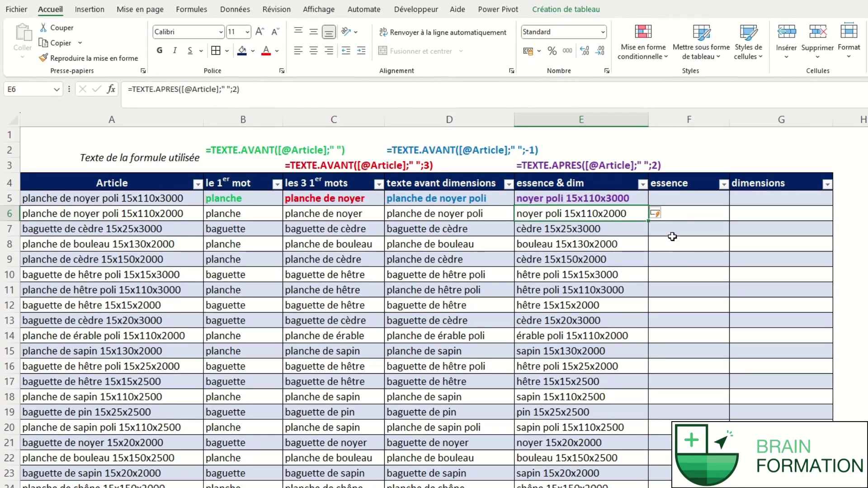
Step: Enter =TEXTE.AVANT([@[essence & dim]];" ") in F5 to extract each wood species
left_click(681, 196)
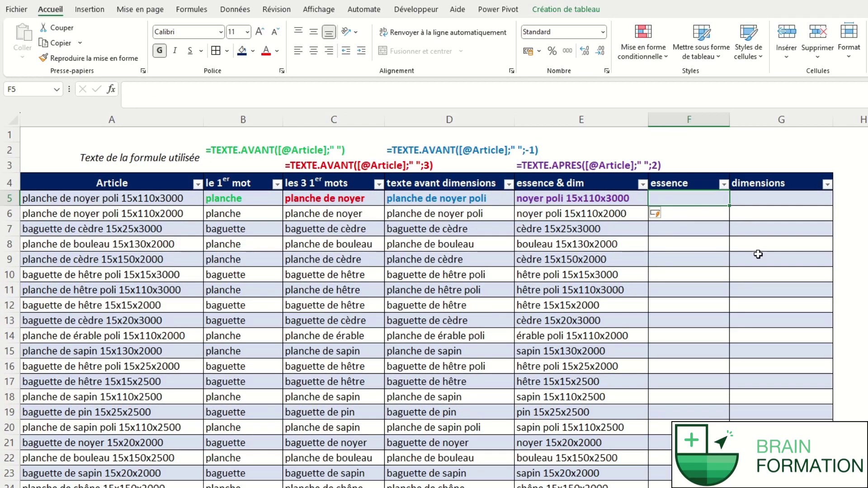
type("=texte.avant(")
key("Left")
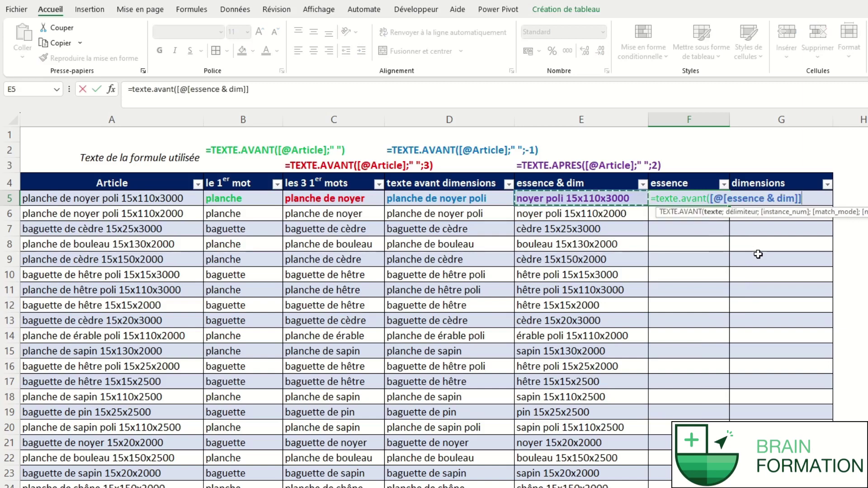
type(";\" \")")
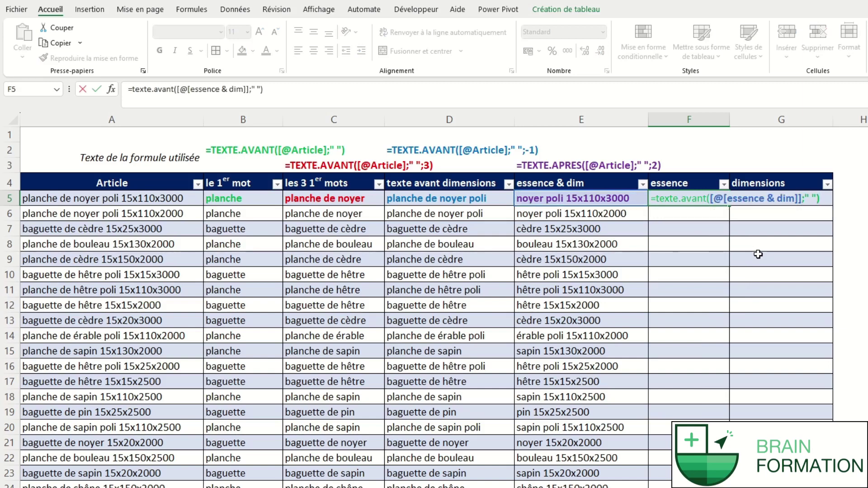
key("Return")
key("Up")
key("Right")
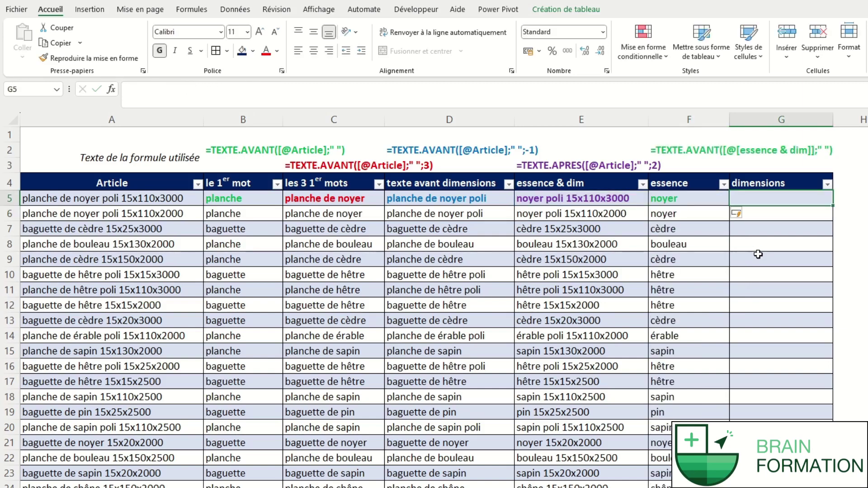
type("=texte.apres")
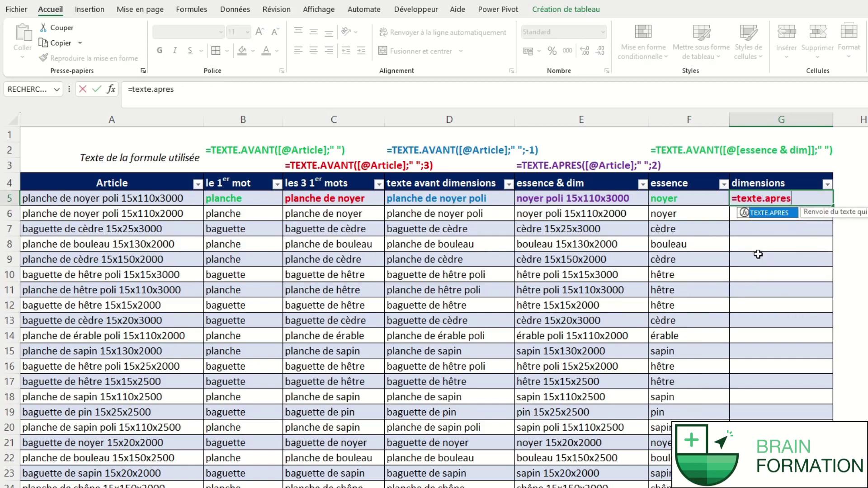
type("(")
left_click(175, 199)
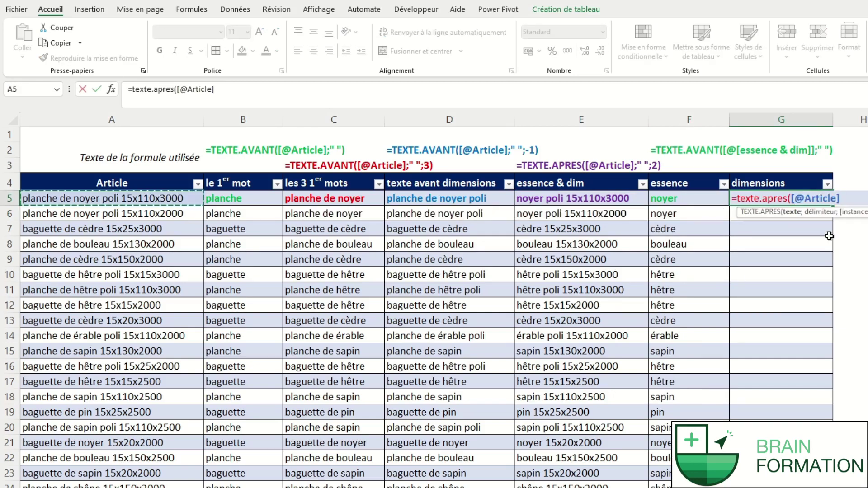
type(";")
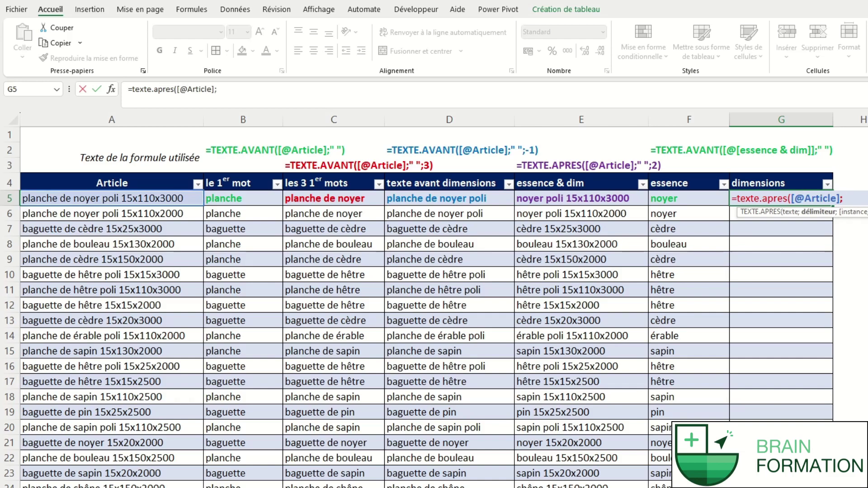
type("\" \";")
type("-1")
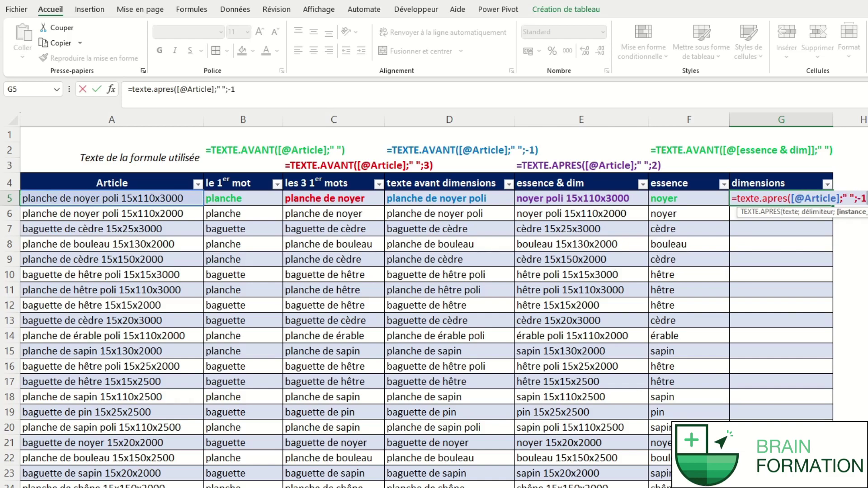
key("Return")
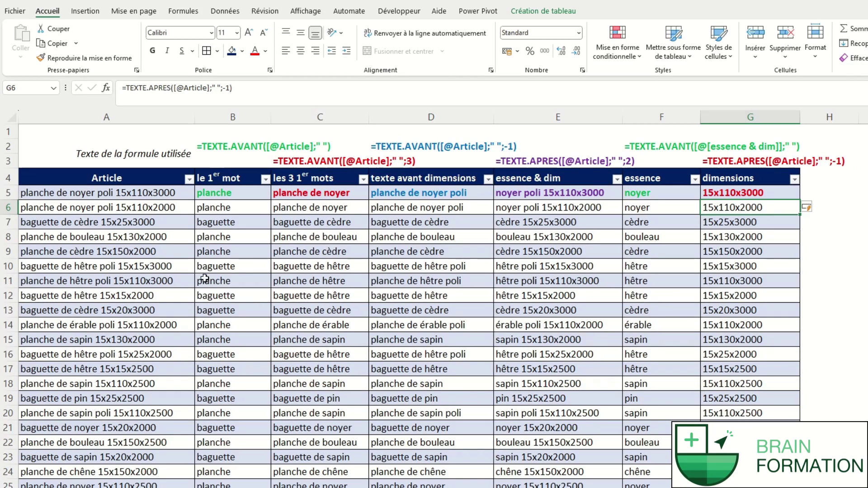
Step: Delete 'baguette de cèdre ' from A7, leaving only 15x25x3000
left_click(122, 222)
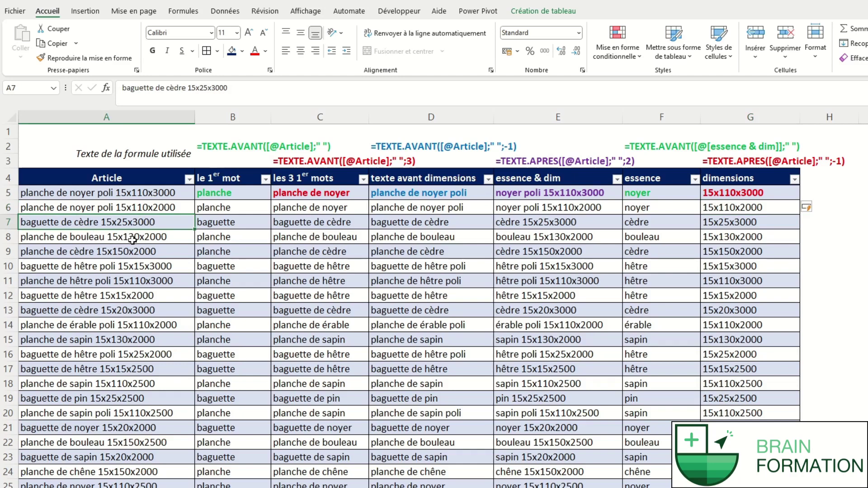
double_click(86, 222)
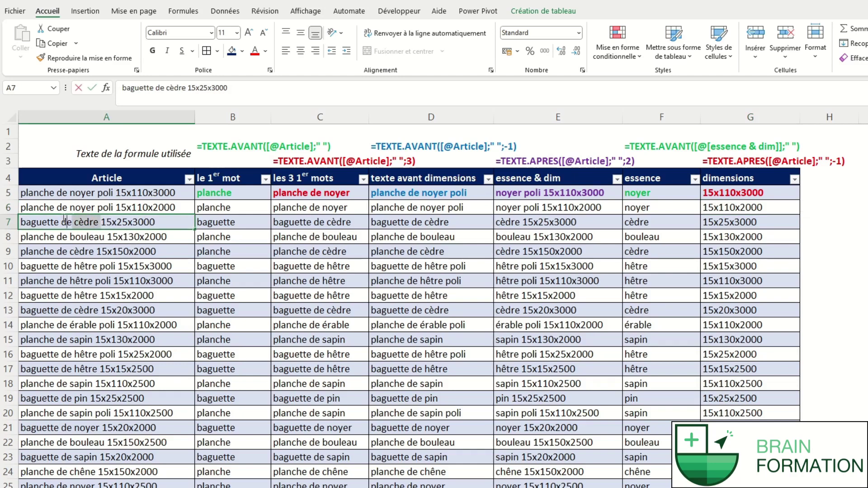
left_click_drag(65, 219, 19, 221)
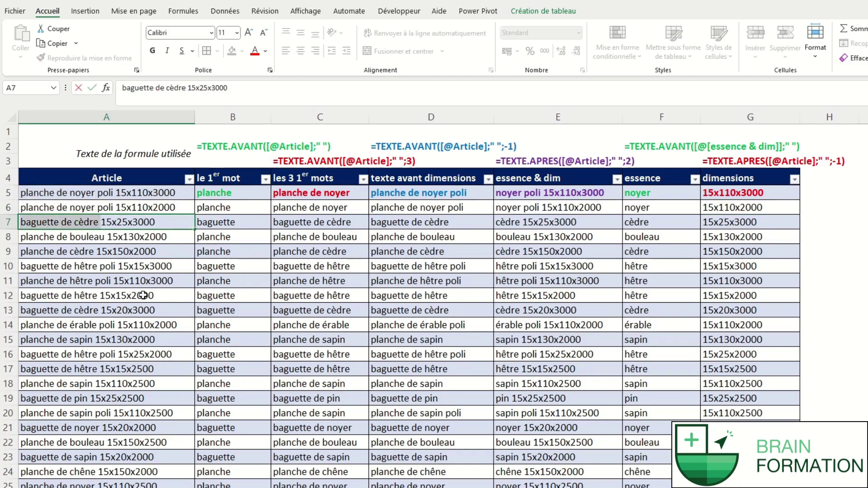
key("BackSpace")
key("Return")
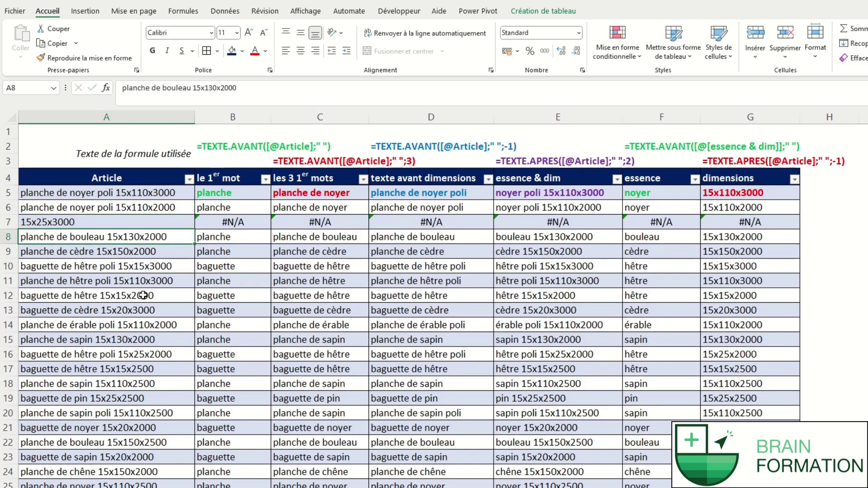
key("Up")
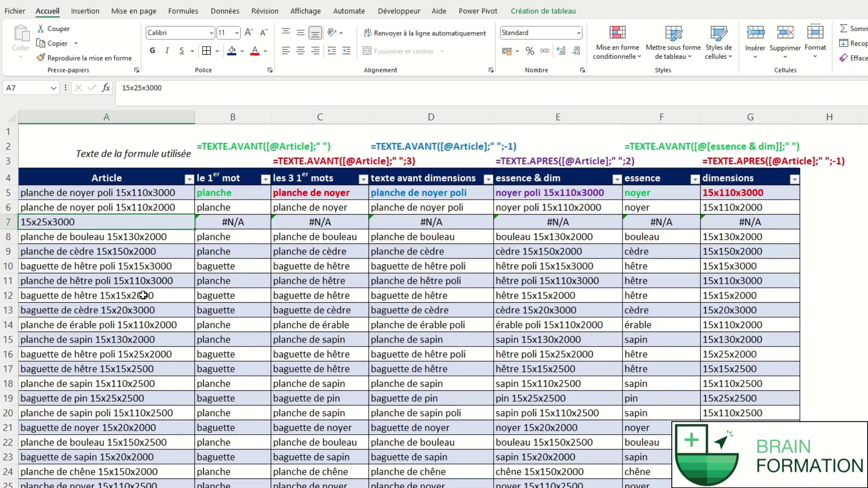
key("Right")
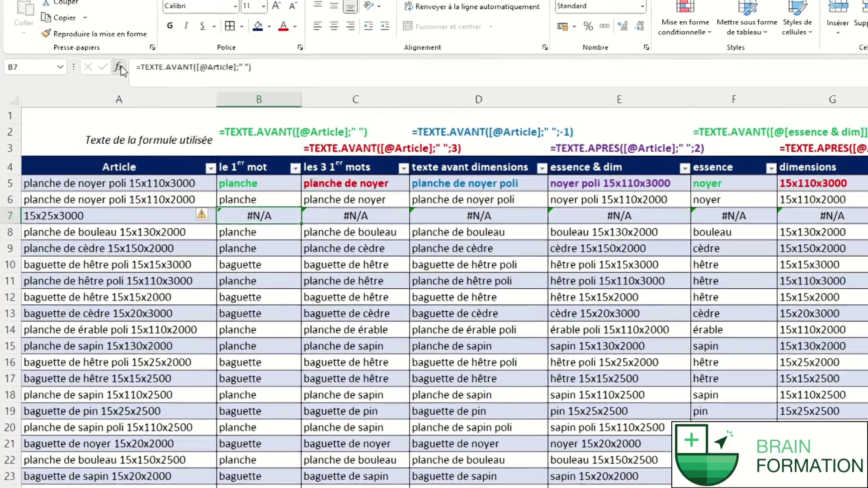
Step: Open the Function Arguments for B7's TEXTE.AVANT and try Match_mode 0 and 1, leaving it empty
left_click(106, 88)
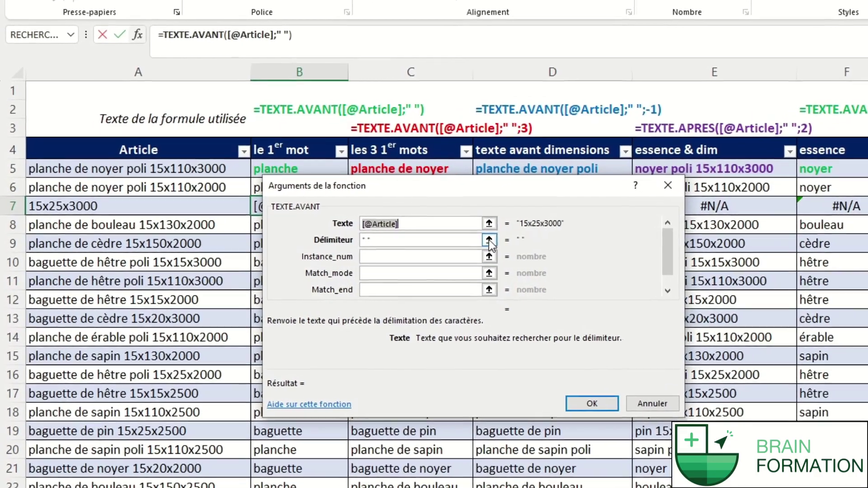
mouse_move(492, 195)
left_mouse_down()
mouse_move(649, 177)
mouse_move(579, 156)
left_mouse_up()
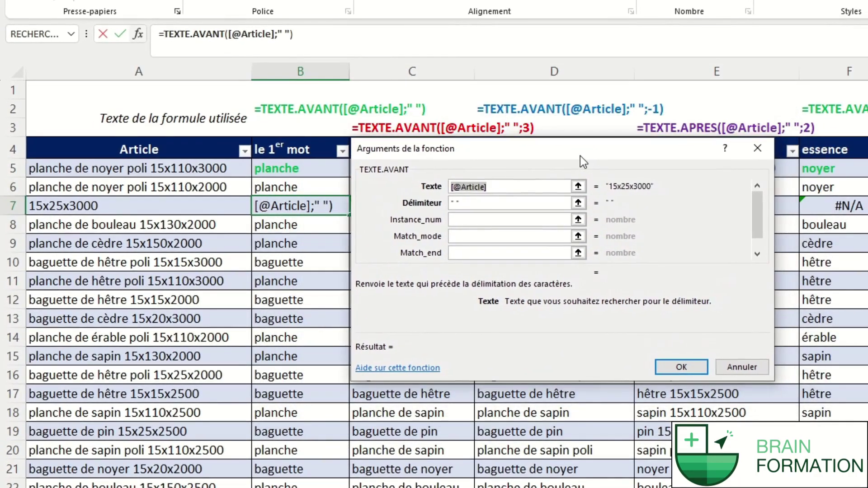
left_click(482, 217)
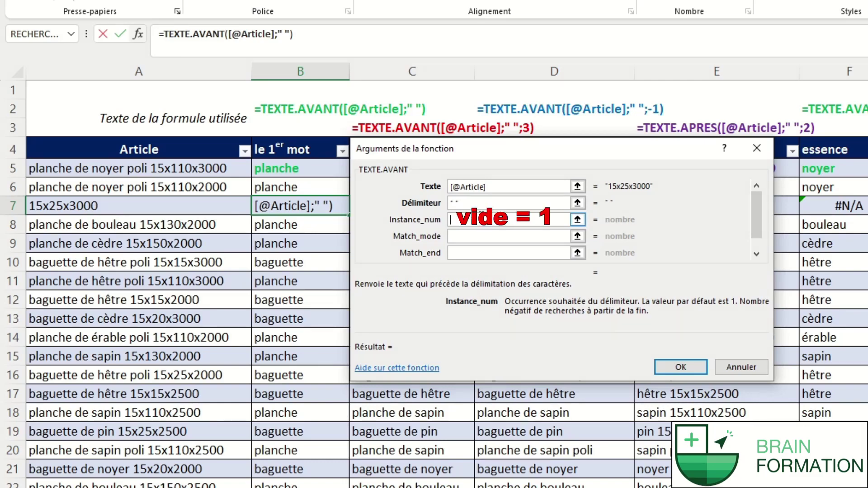
left_click(486, 237)
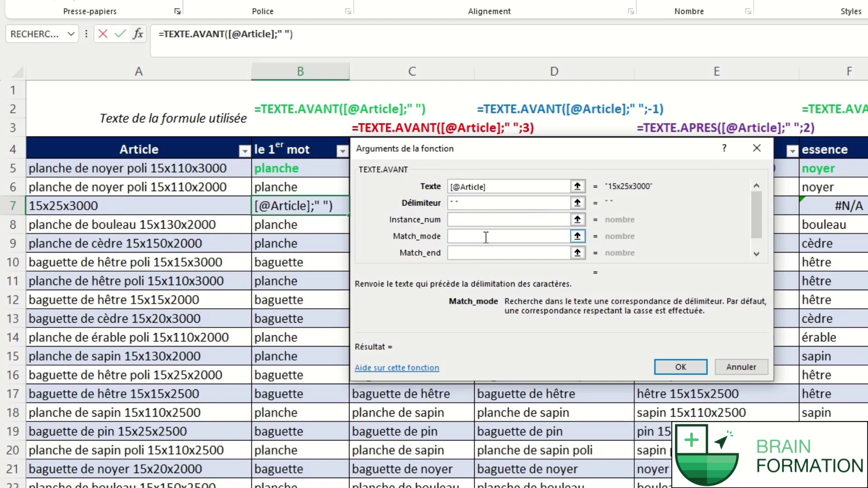
type("0")
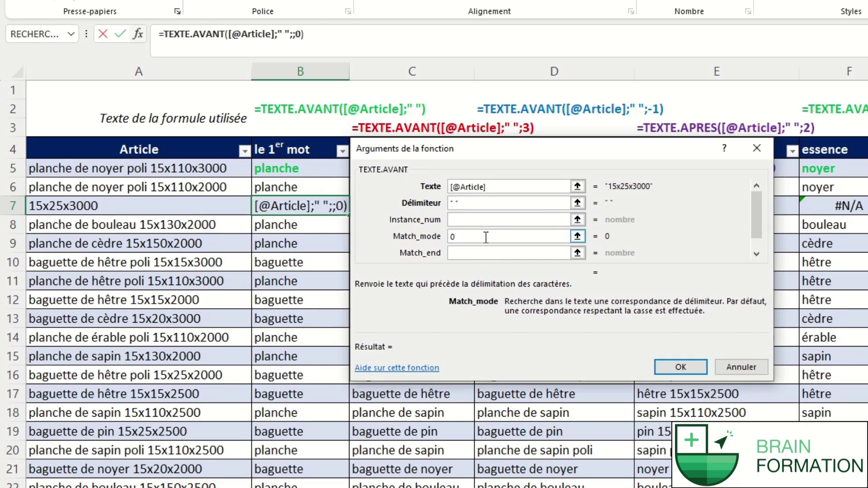
key("BackSpace")
type("1")
key("BackSpace")
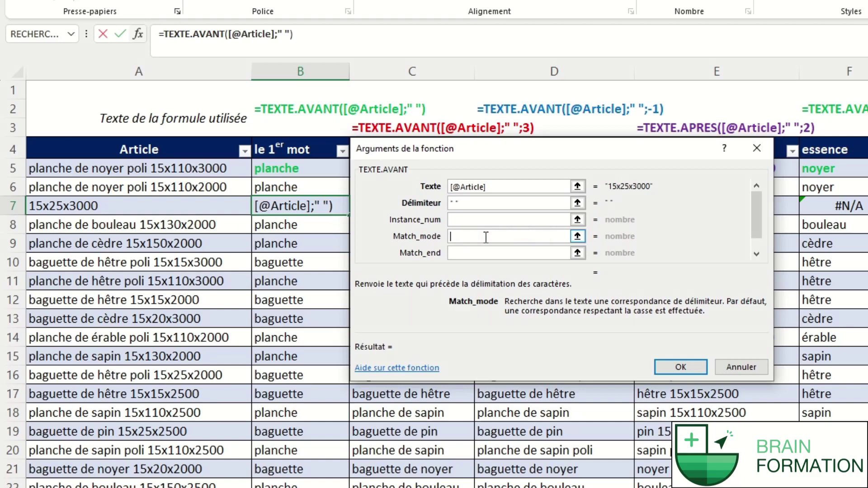
Step: Scroll the TEXTE.AVANT arguments past Match_end to show the empty If_not_found field
left_click(485, 253)
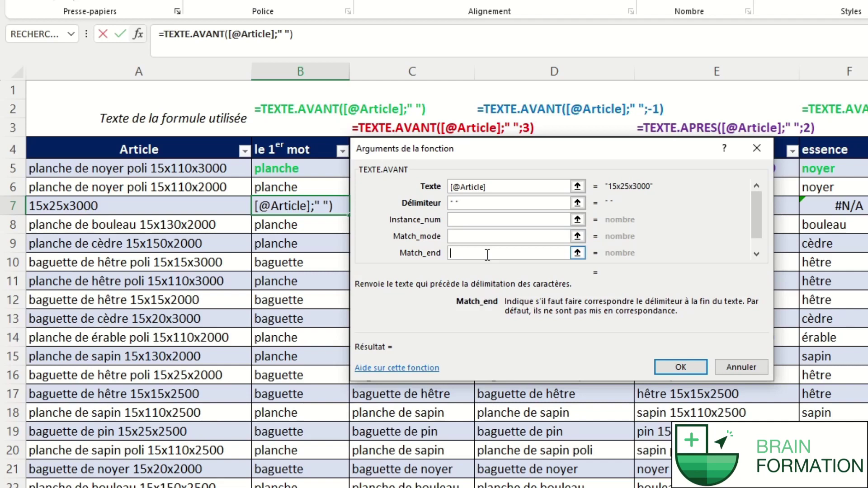
left_click(757, 254)
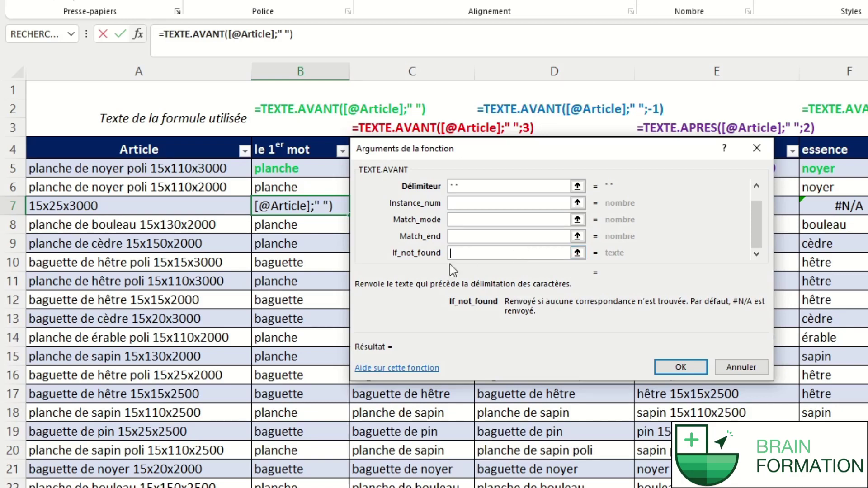
Step: Set B7's If_not_found to "non trouvé" instead of the article, replacing the #N/A error
left_click(190, 208)
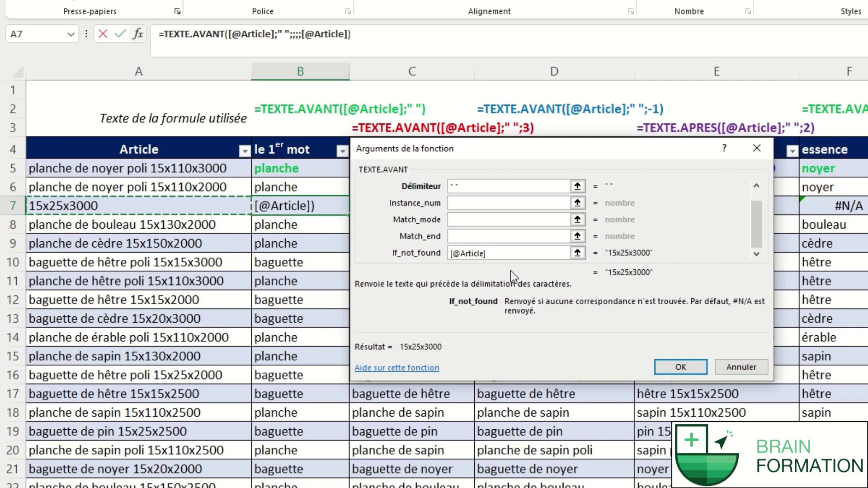
left_click(686, 367)
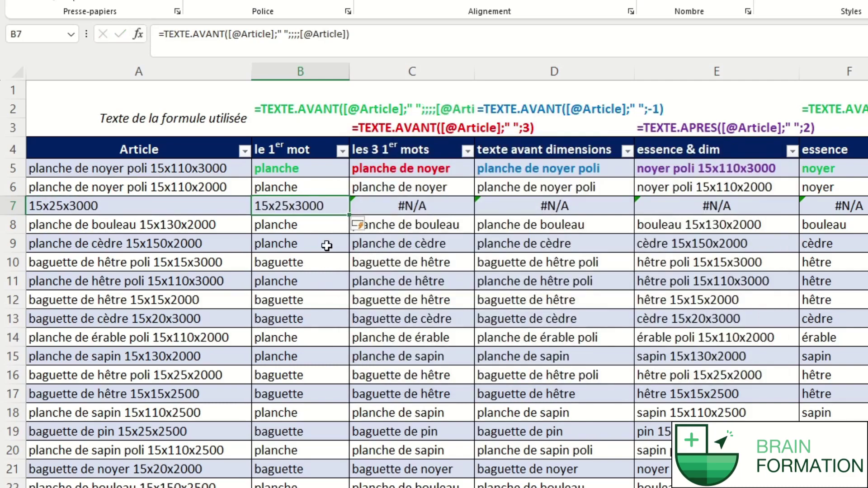
double_click(326, 206)
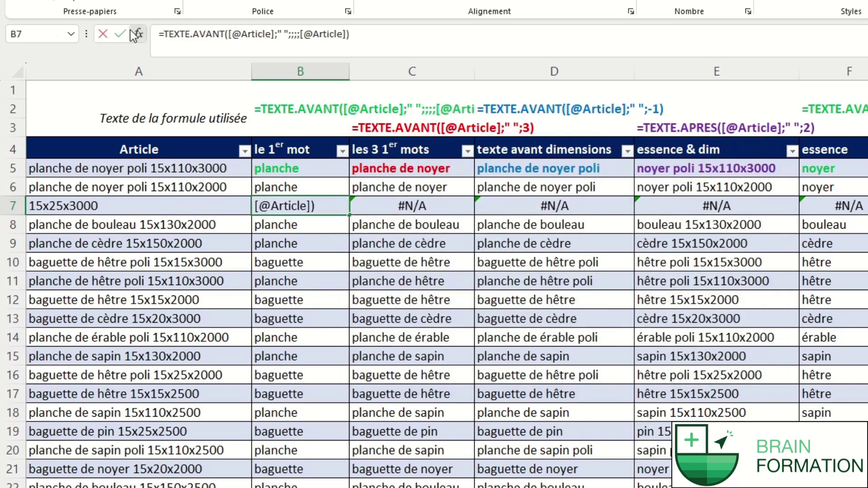
left_click(138, 34)
key("BackSpace")
key("BackSpace")
key("BackSpace")
key("BackSpace")
key("BackSpace")
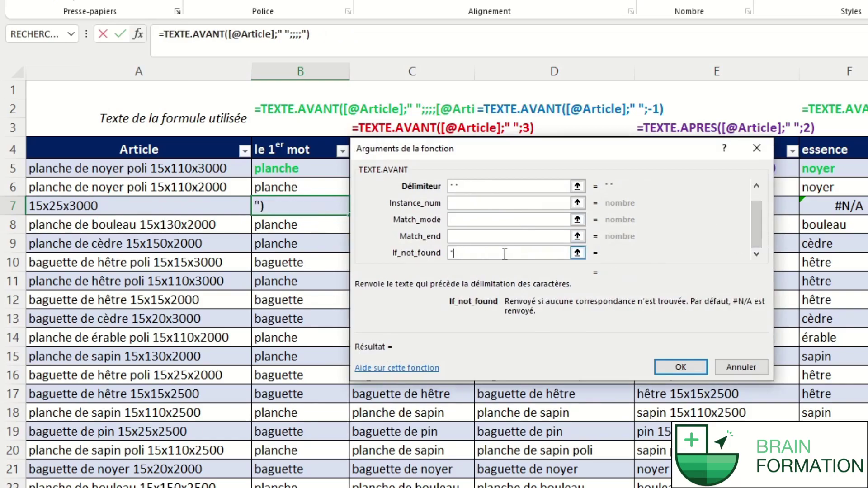
type("\"non trouvé\"")
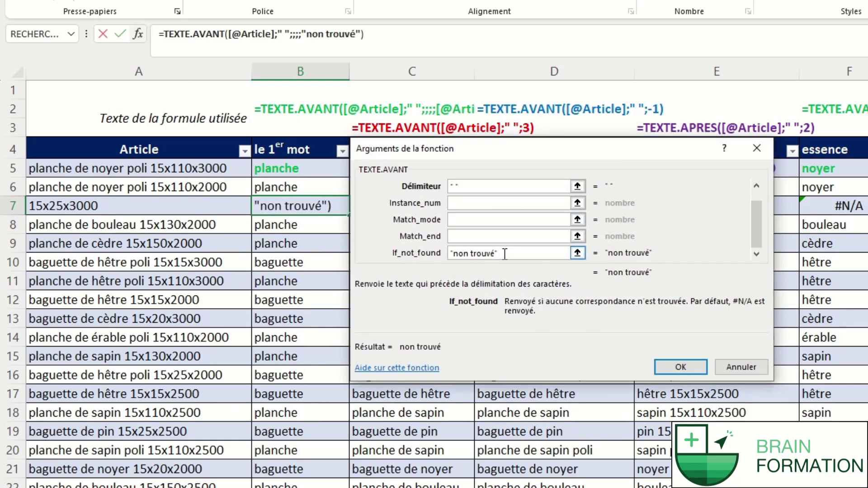
key("Return")
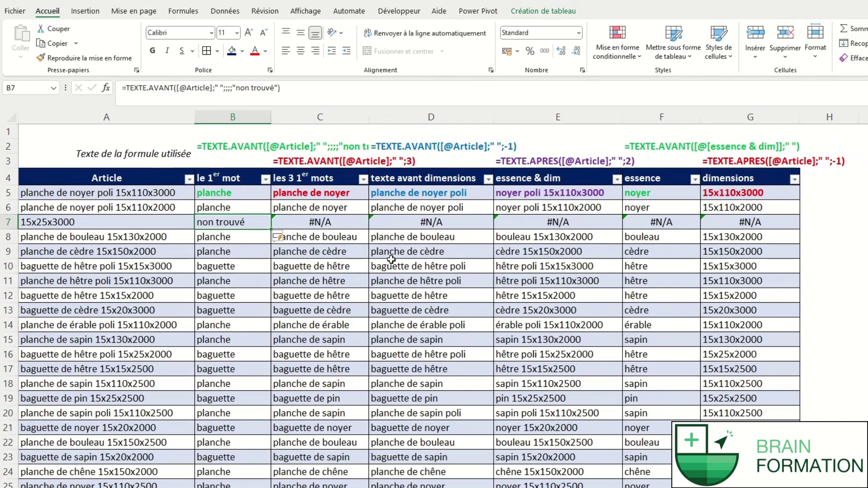